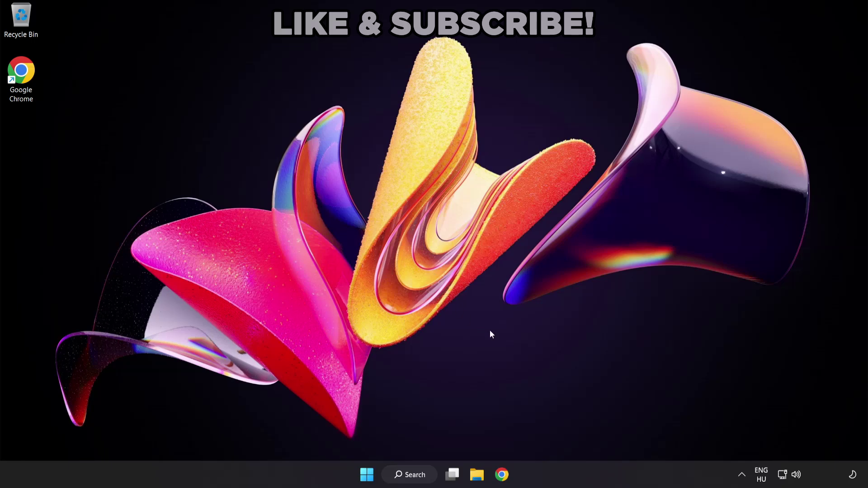
- Switch audio output from CABLE Input to Speakers (High Definition Audio Device) in quick settings
left_click(797, 474)
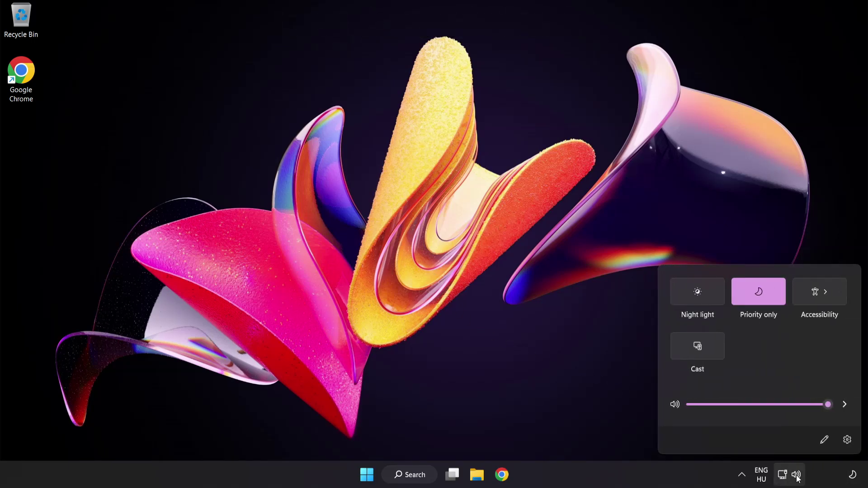
left_click(843, 404)
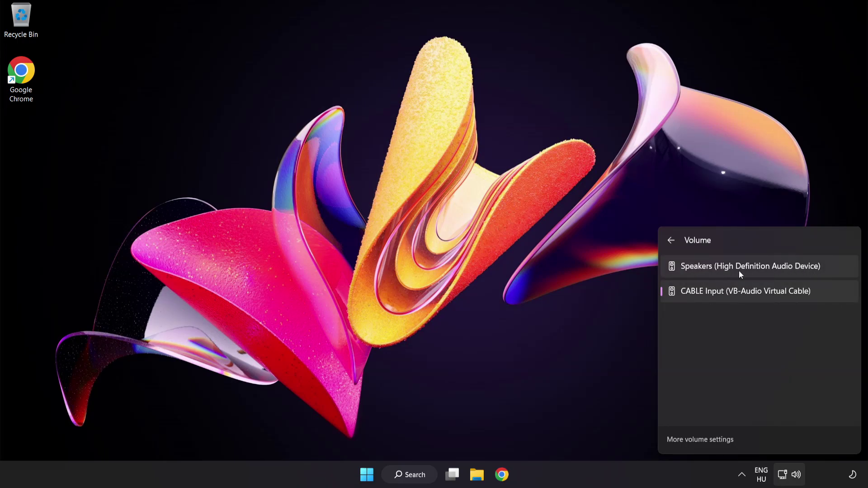
left_click(829, 269)
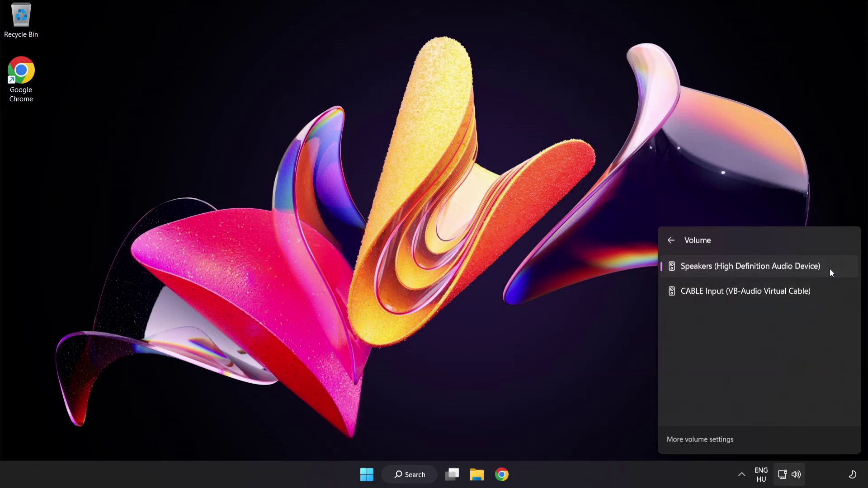
left_click(413, 235)
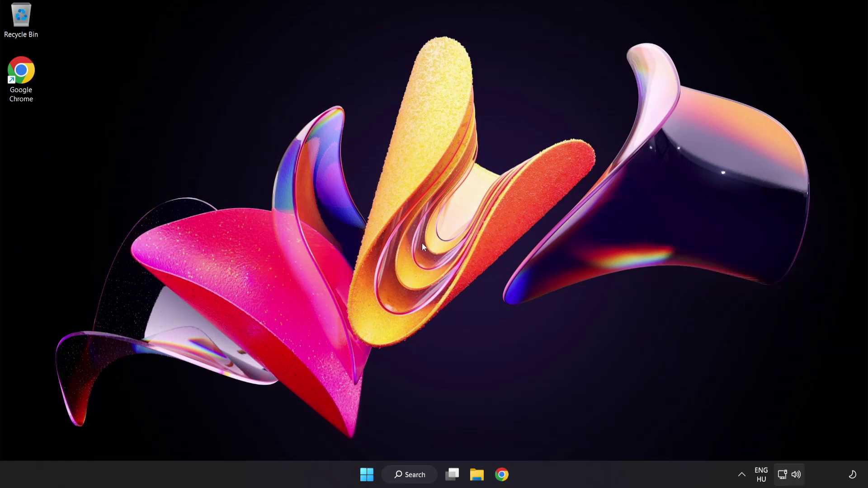
- Reset sound devices and app volumes to recommended defaults in the Volume mixer, then close Settings
right_click(796, 475)
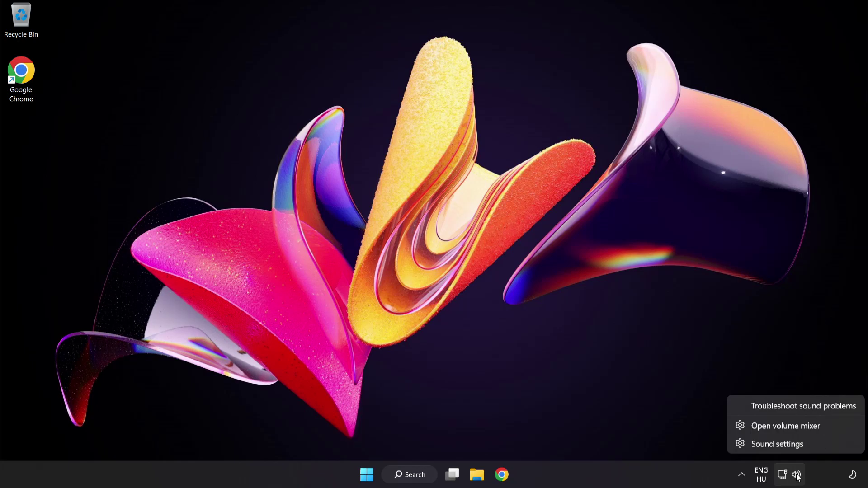
left_click(833, 426)
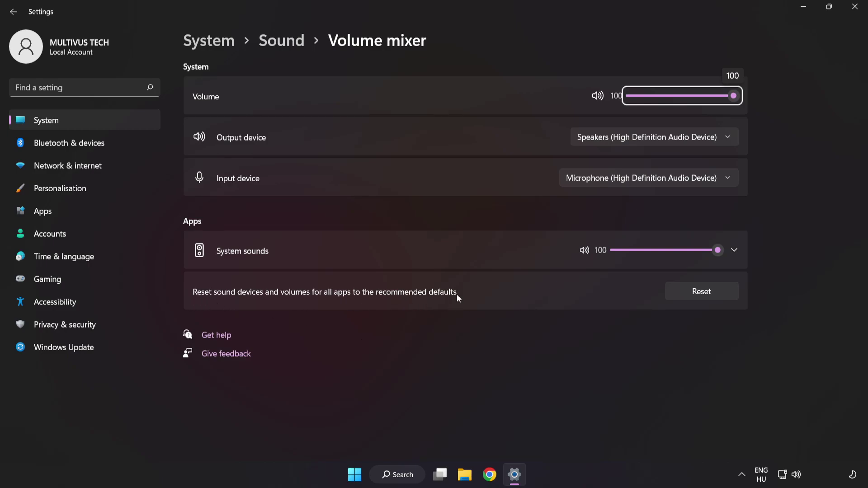
left_click(718, 295)
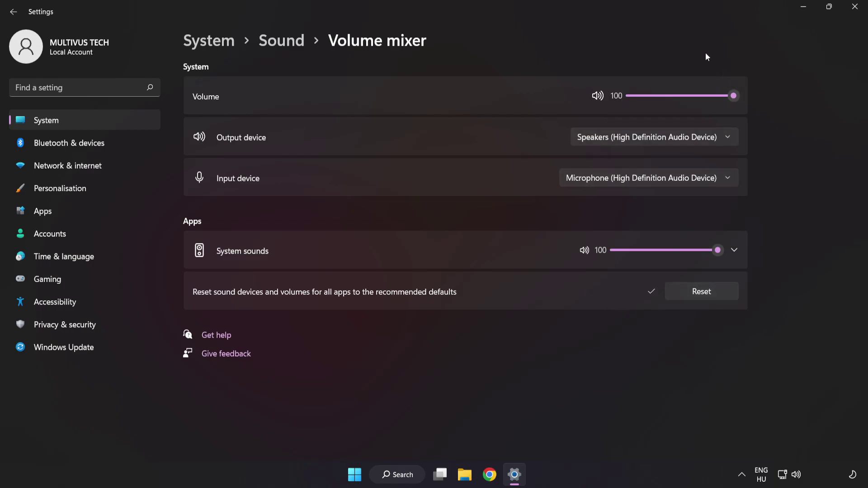
left_click(856, 8)
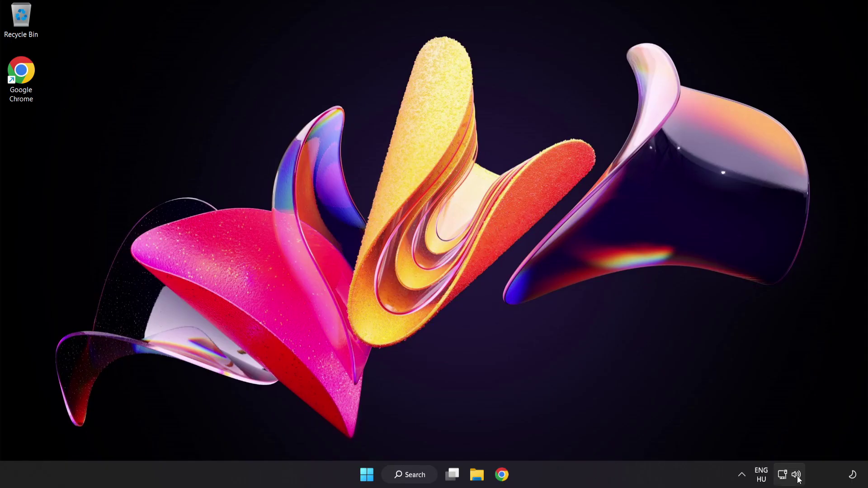
- Open the Sound settings page from the tray icon, keeping master volume at 100
right_click(796, 475)
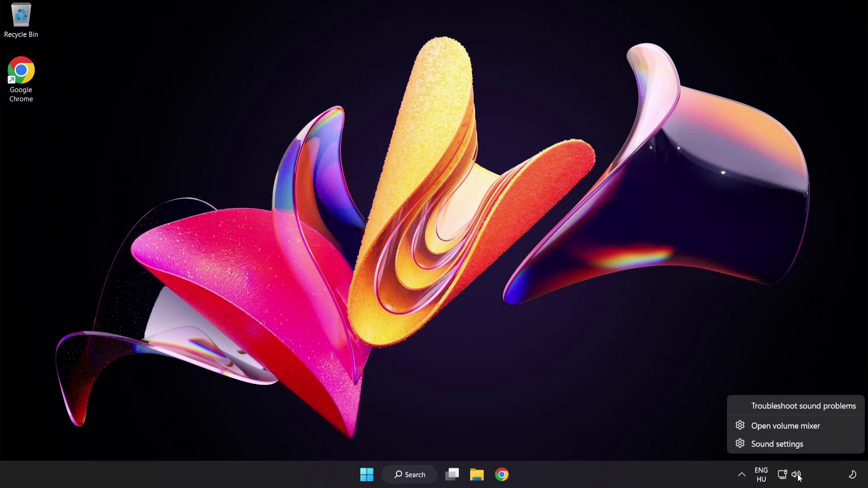
left_click(806, 446)
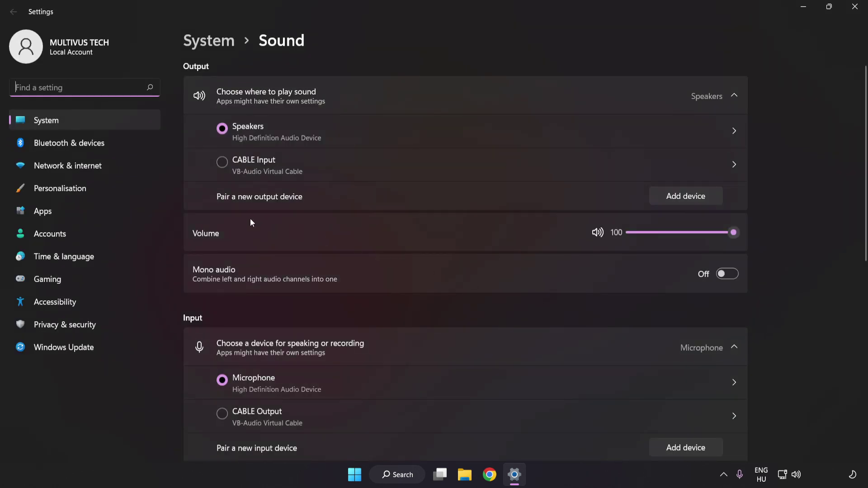
mouse_move(731, 233)
left_mouse_down()
mouse_move(698, 234)
mouse_move(734, 233)
left_mouse_up()
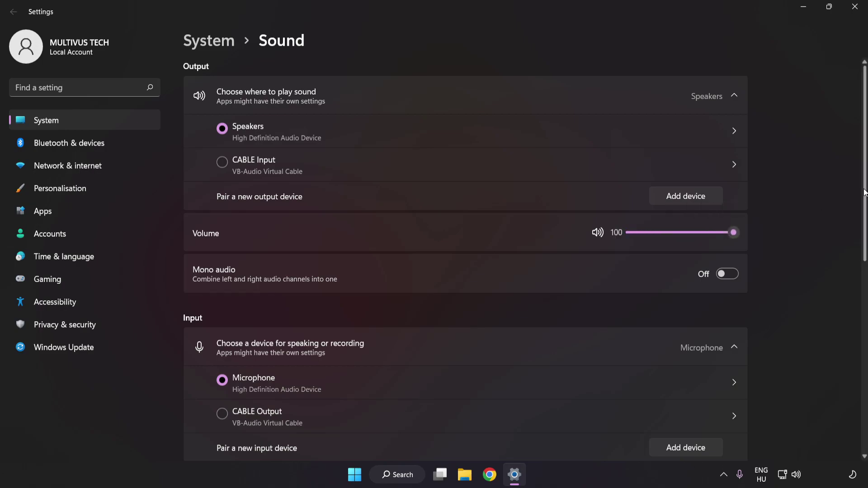
scroll(853, 304, "down", 5)
scroll(854, 303, "down", 5)
scroll(854, 303, "down", 3)
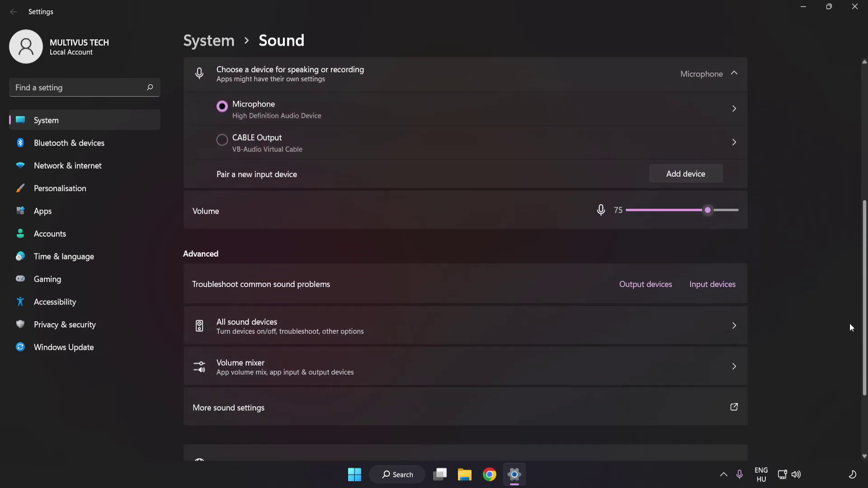
scroll(849, 331, "down", 2)
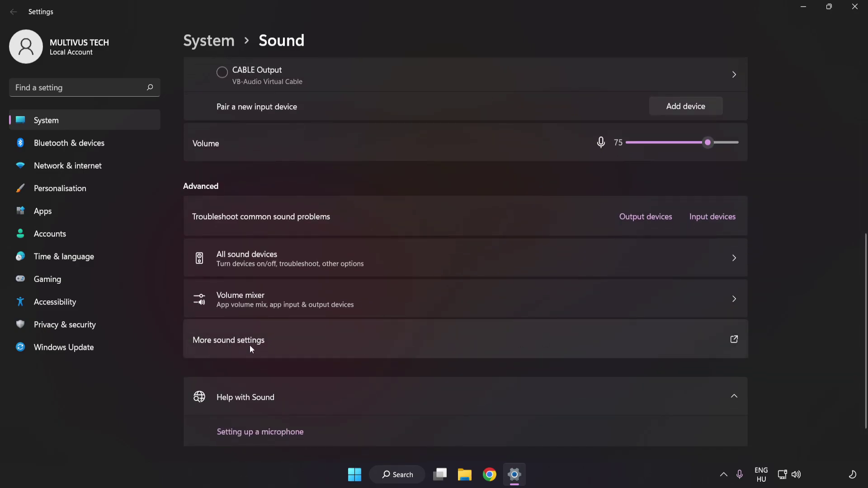
- Disable the CABLE Input playback device in the classic Sound dialog and select Speakers
left_click(399, 340)
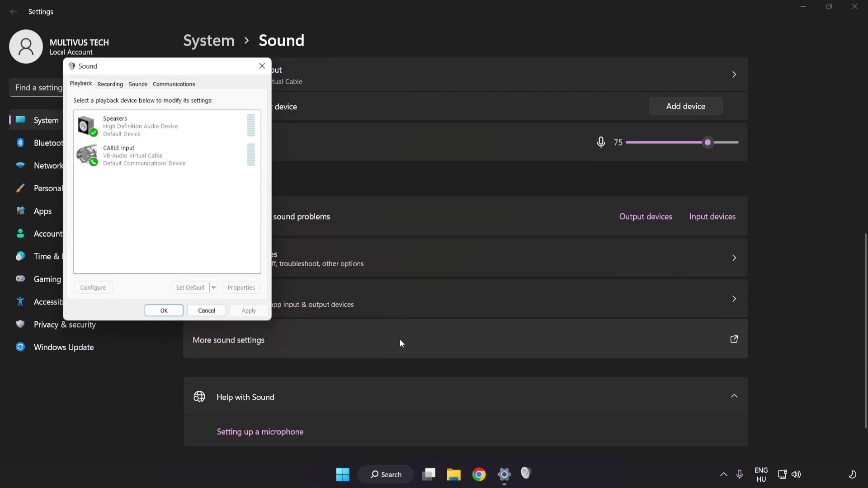
left_click_drag(171, 68, 435, 128)
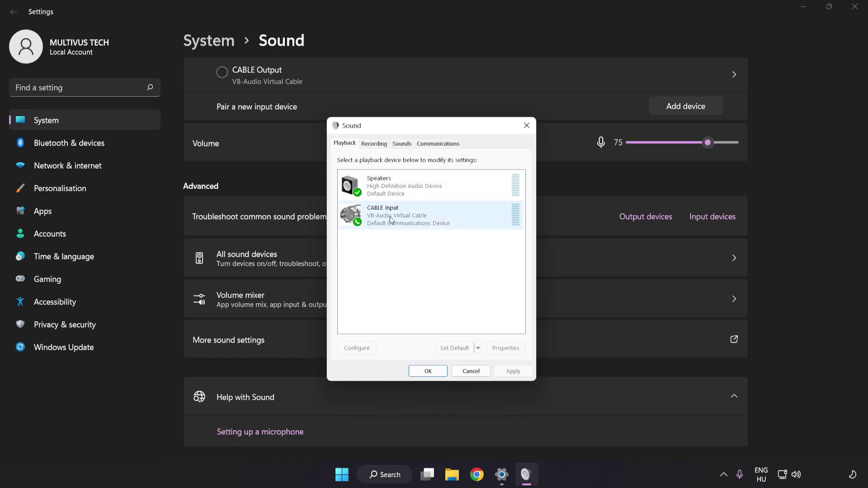
right_click(422, 217)
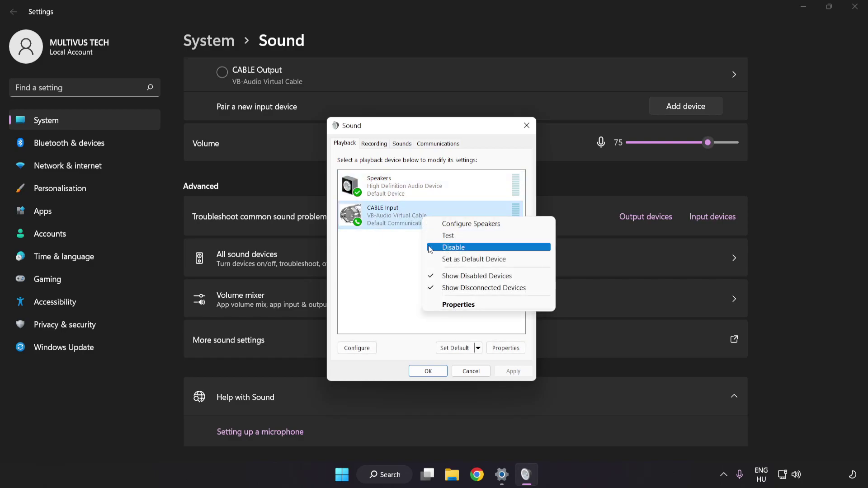
left_click(463, 249)
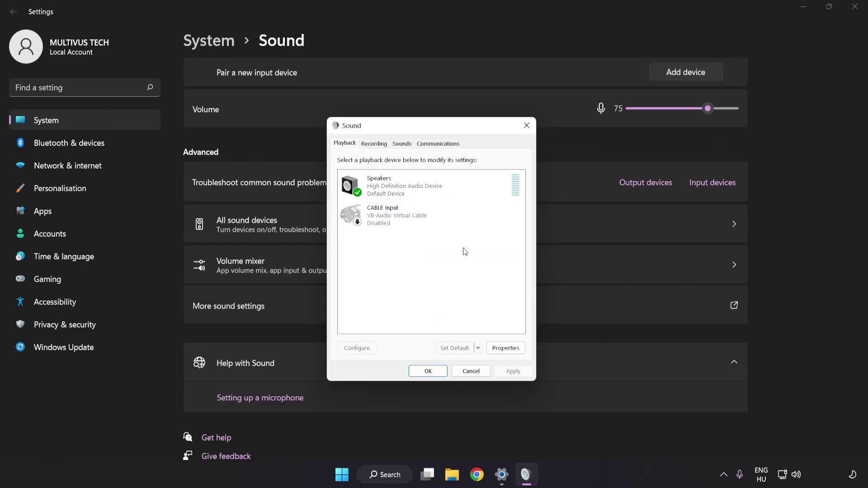
left_click(406, 191)
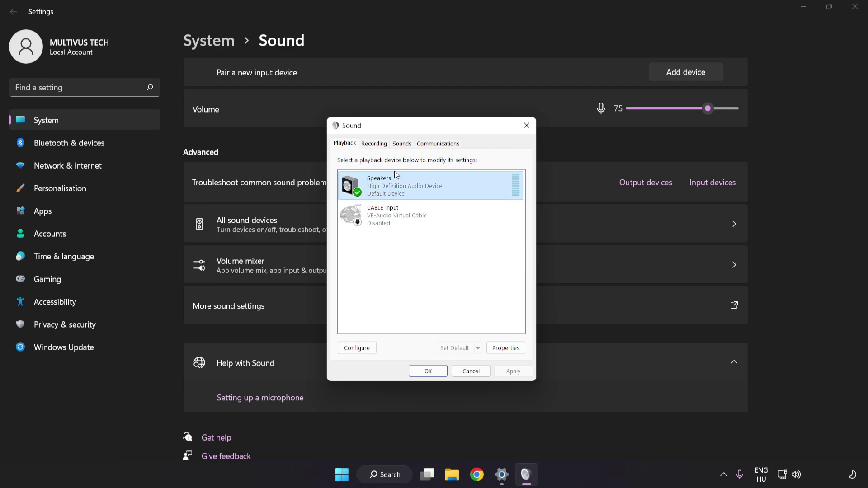
- Configure Speakers as 7.1 Surround, keeping all optional and full-range speakers enabled
right_click(451, 185)
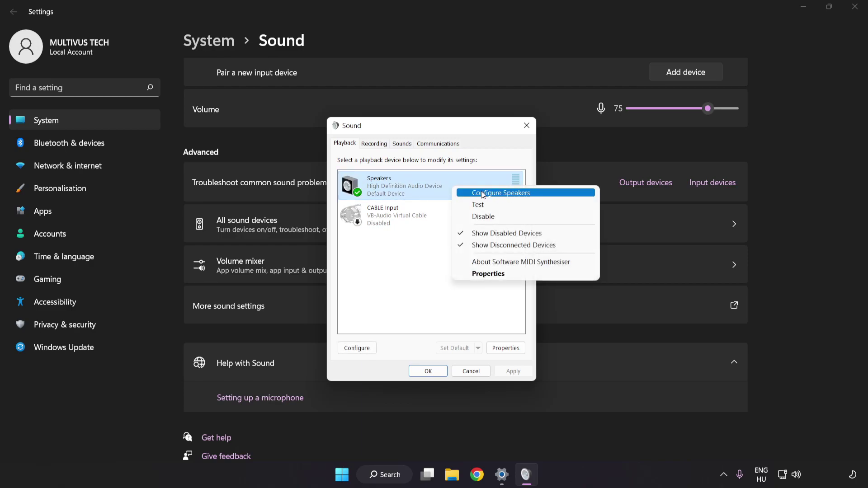
left_click(539, 197)
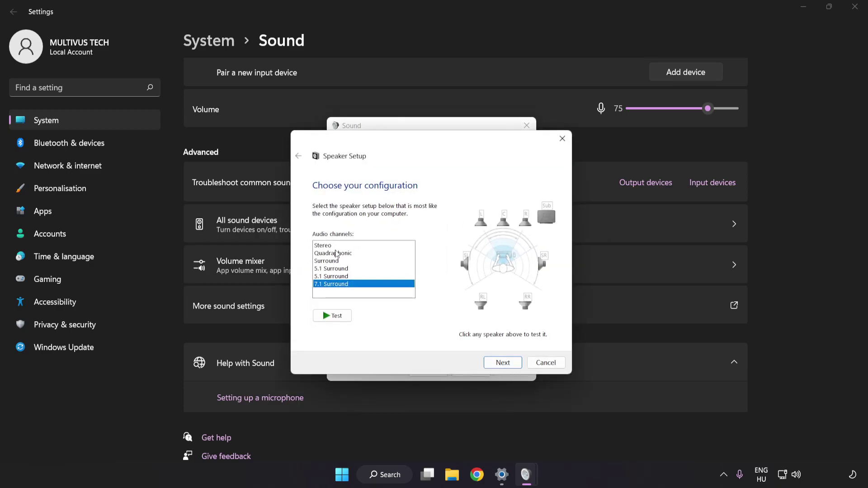
left_click_drag(335, 254, 369, 283)
left_click(503, 362)
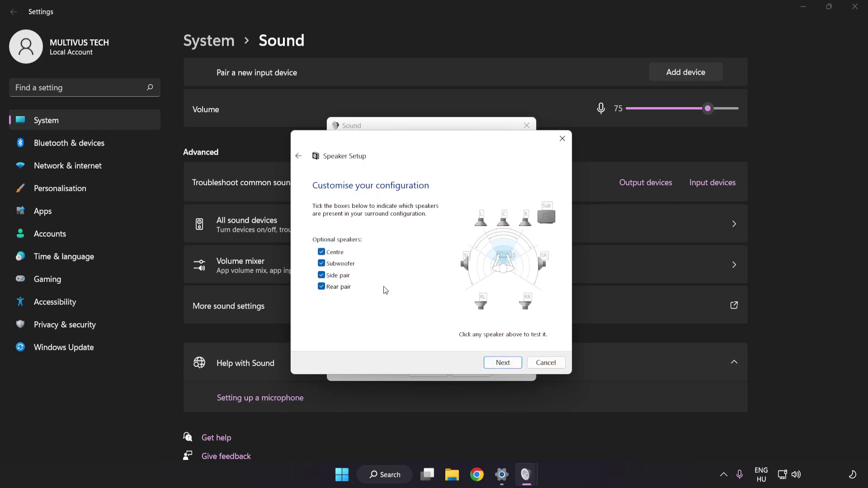
left_click(502, 362)
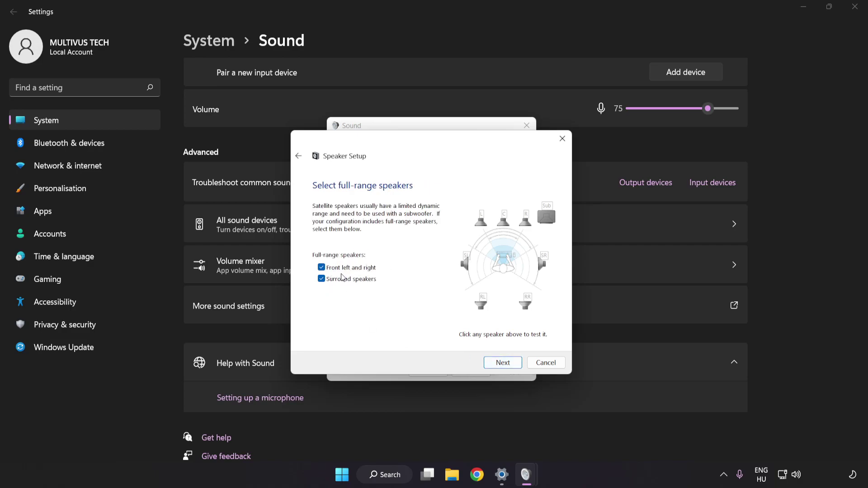
left_click(502, 362)
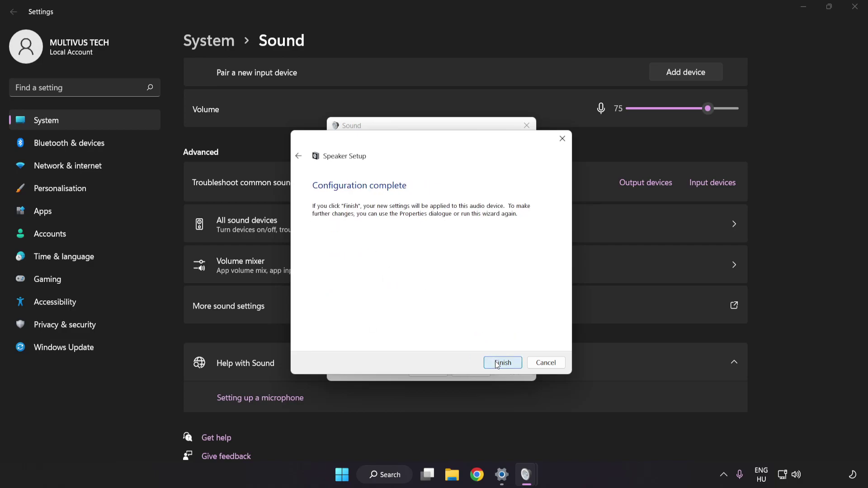
left_click(502, 362)
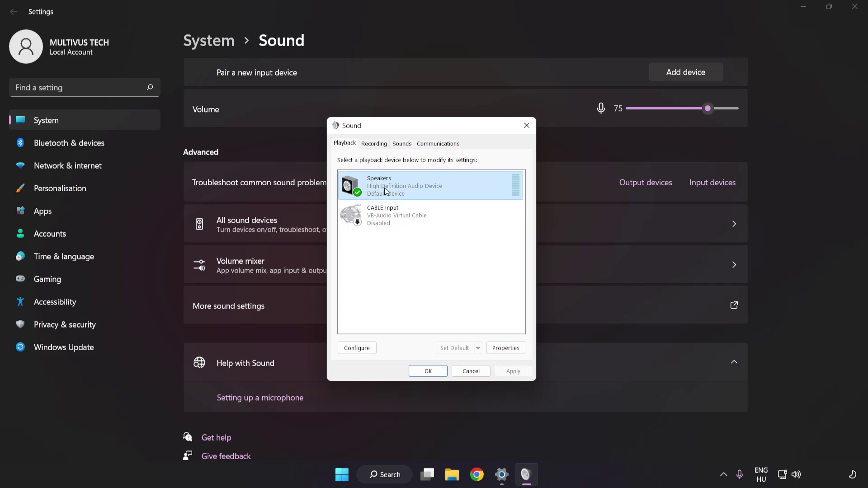
- Turn off all audio enhancements in Speakers Properties and apply
left_click(506, 348)
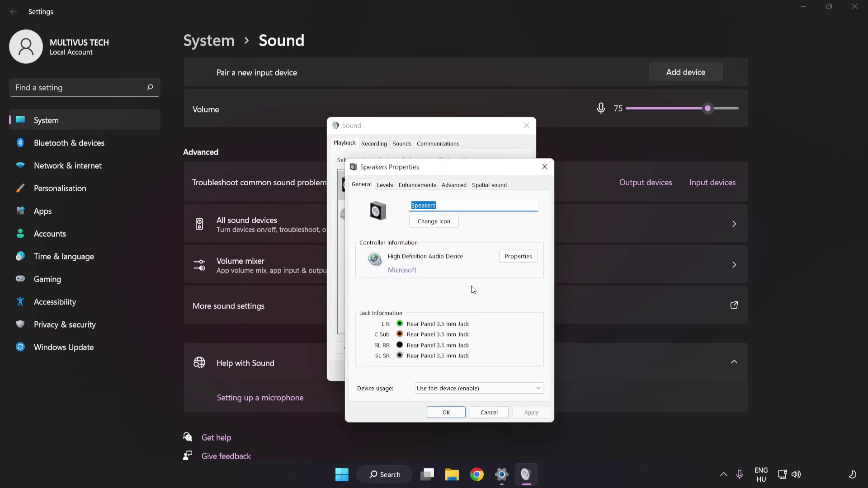
left_click_drag(450, 189, 427, 135)
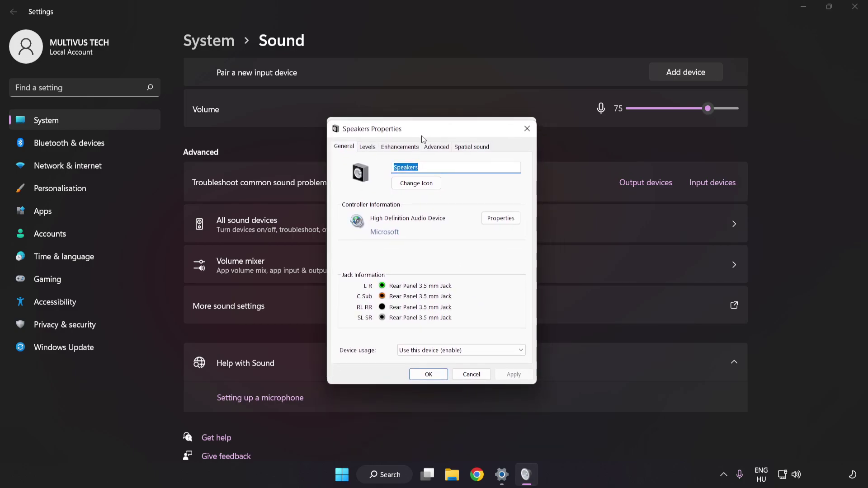
left_click(397, 147)
left_click(345, 193)
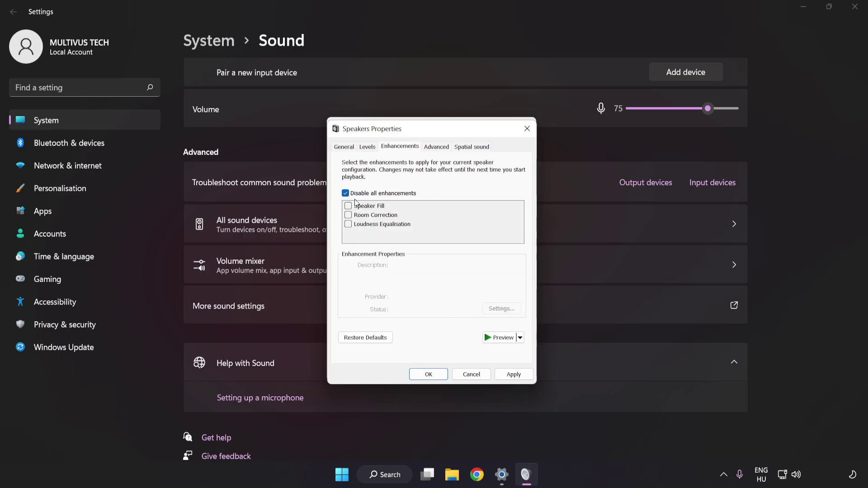
left_click(514, 374)
- Keep the default format at 16 bit, 48000 Hz (DVD Quality) and close both sound dialogs
left_click(435, 147)
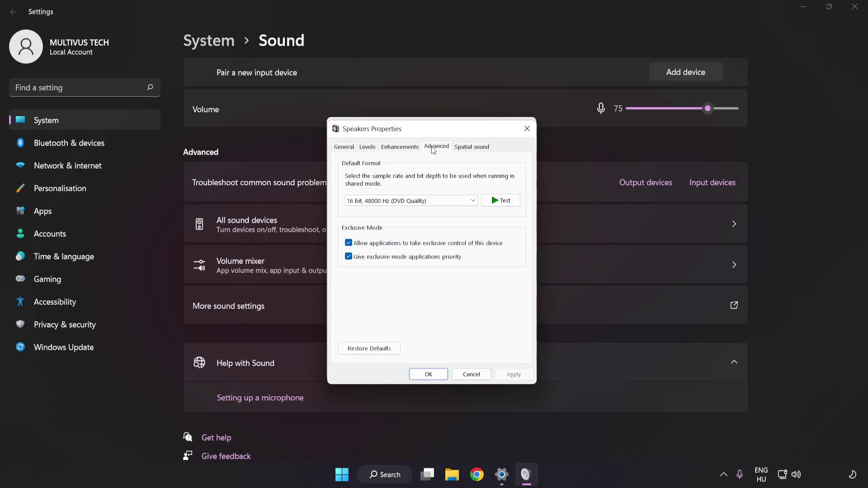
left_click(434, 202)
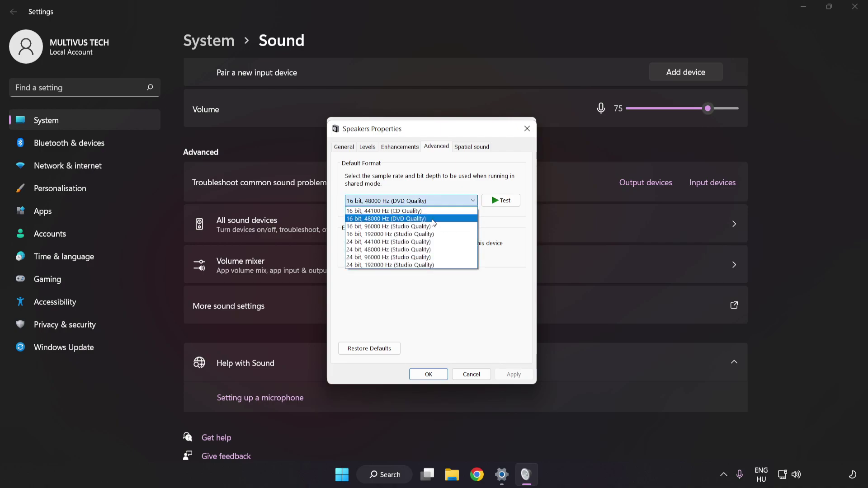
left_click(435, 219)
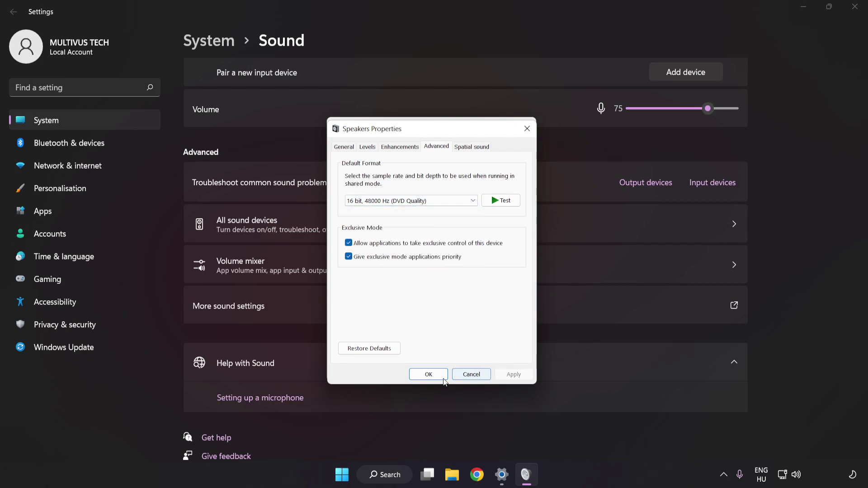
left_click(428, 374)
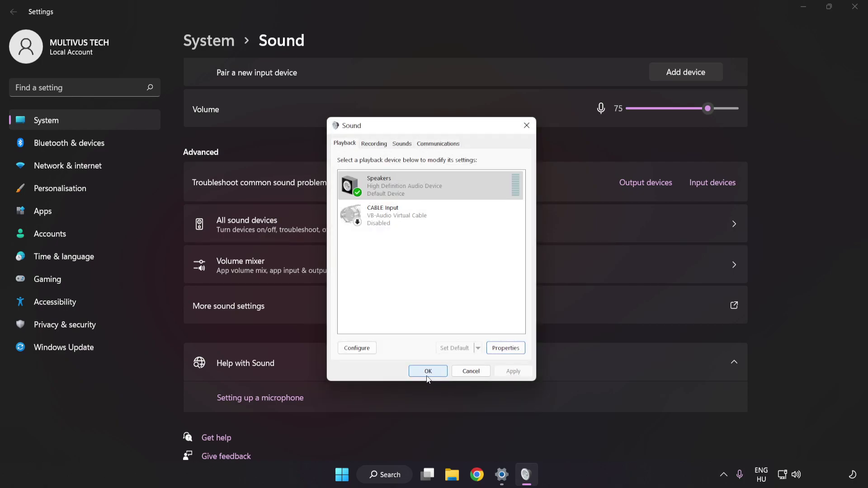
left_click(428, 371)
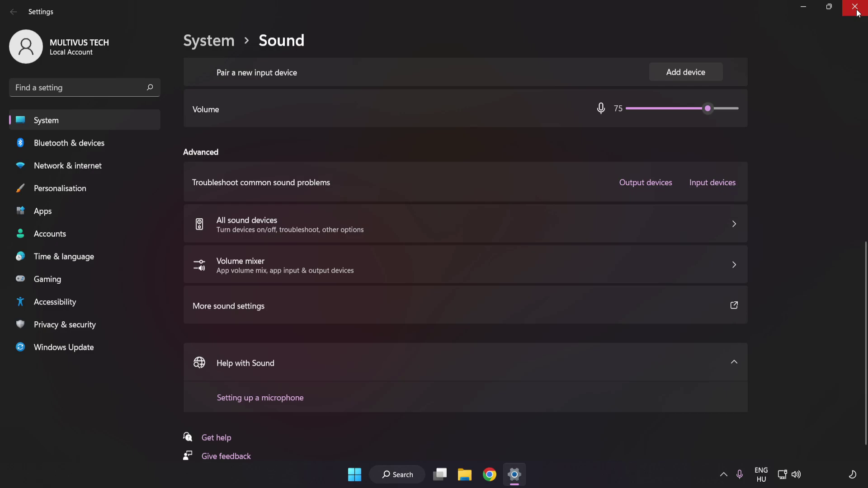
- Close Settings and view the Start menu's power options
left_click(856, 8)
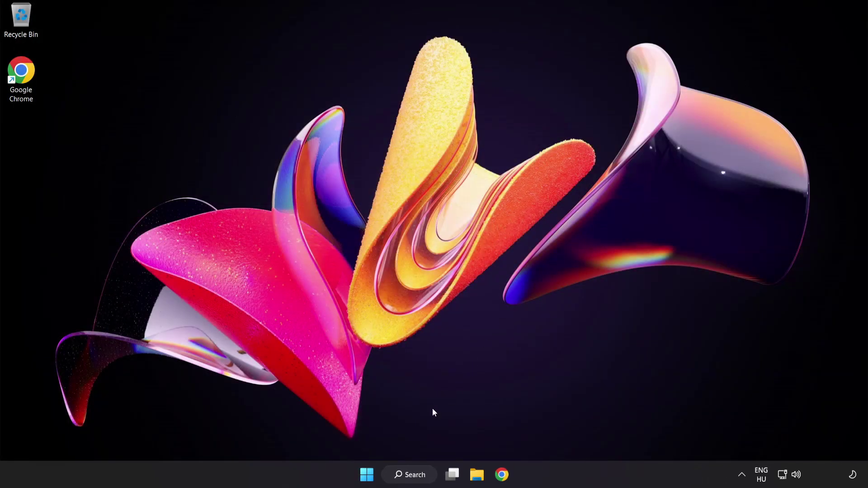
left_click(366, 474)
left_click(575, 435)
- Find Device Manager in Windows Search and launch it
left_click(414, 475)
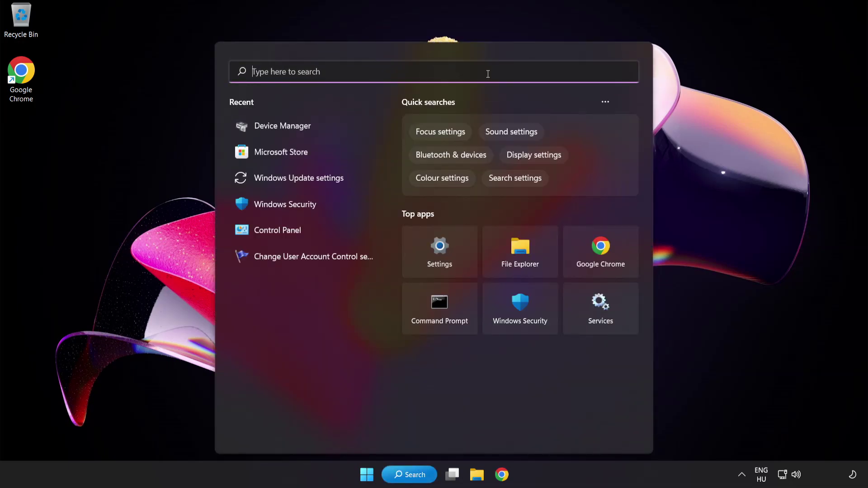
type("device mana")
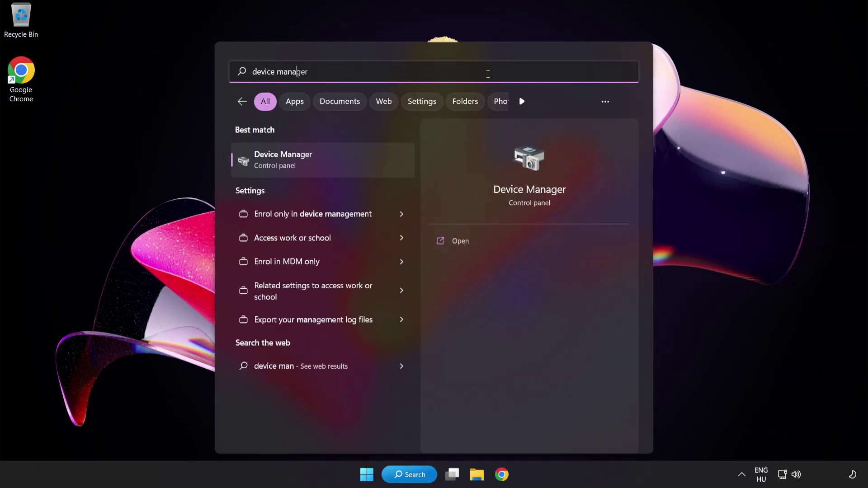
type("ger")
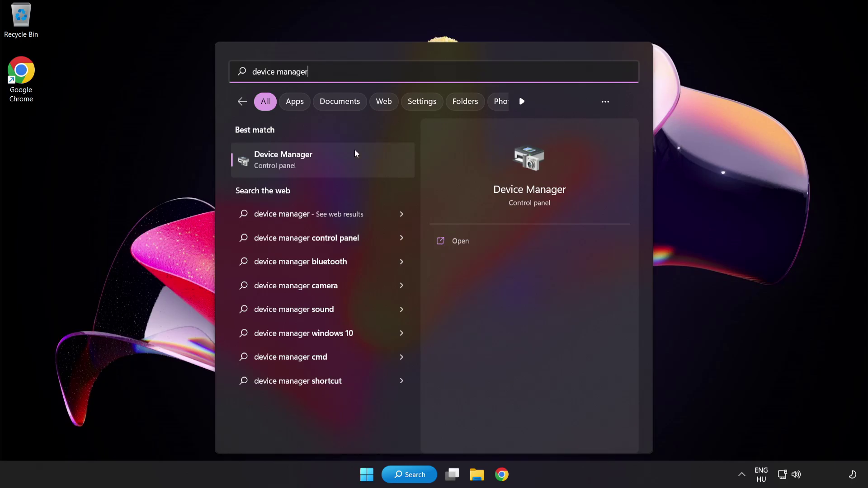
left_click(337, 164)
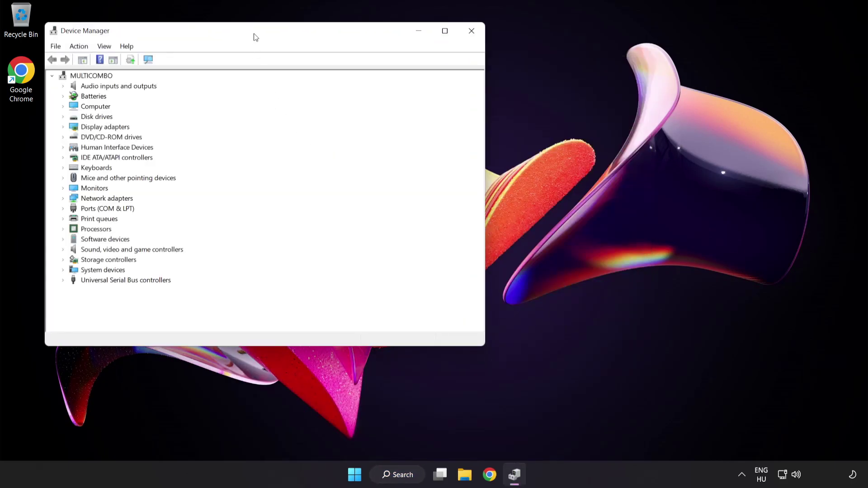
- Expand Sound, video and game controllers and bring up the High Definition Audio Device actions menu
left_click_drag(256, 35, 416, 93)
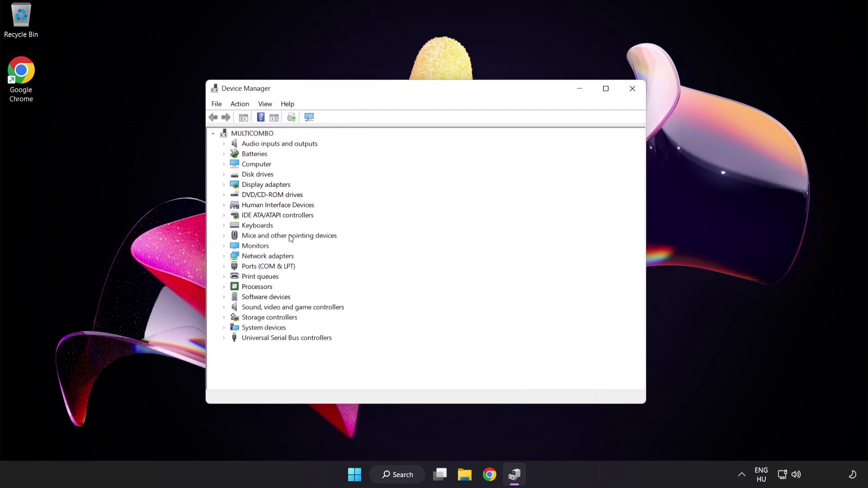
left_click(238, 308)
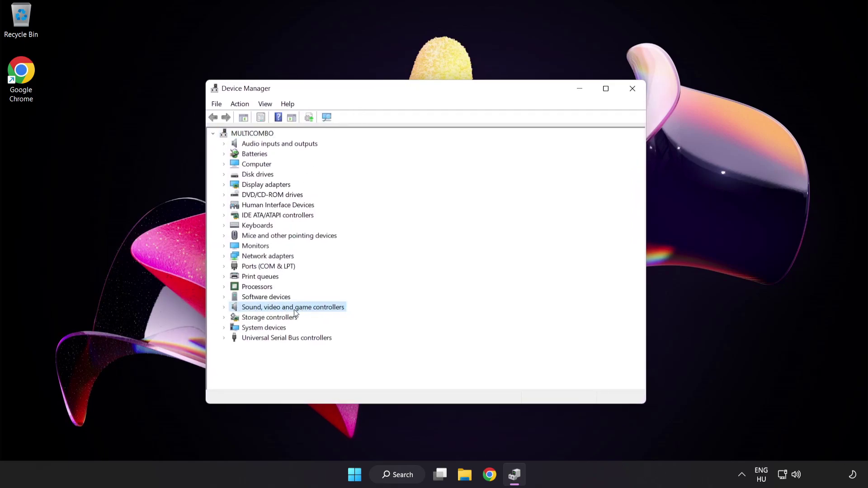
left_click(225, 309)
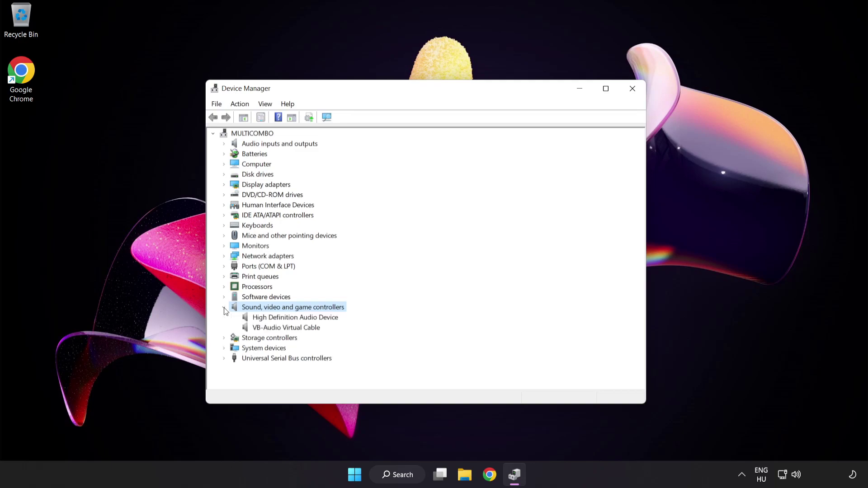
left_click(264, 318)
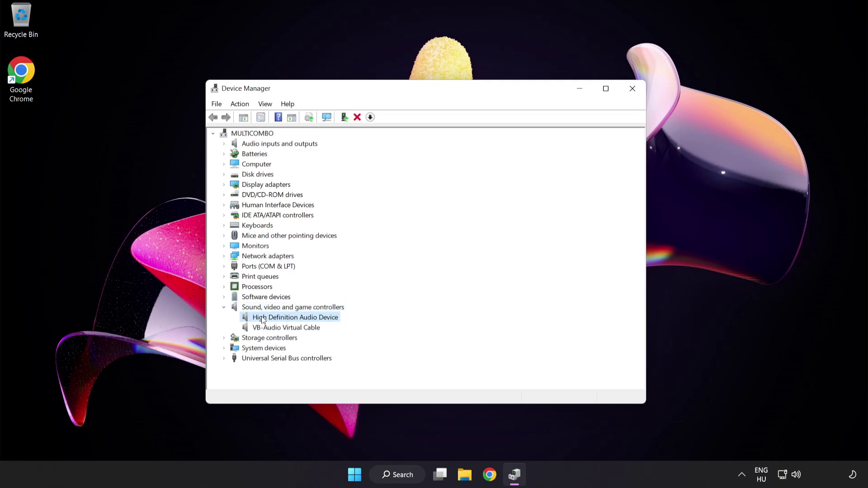
right_click(308, 318)
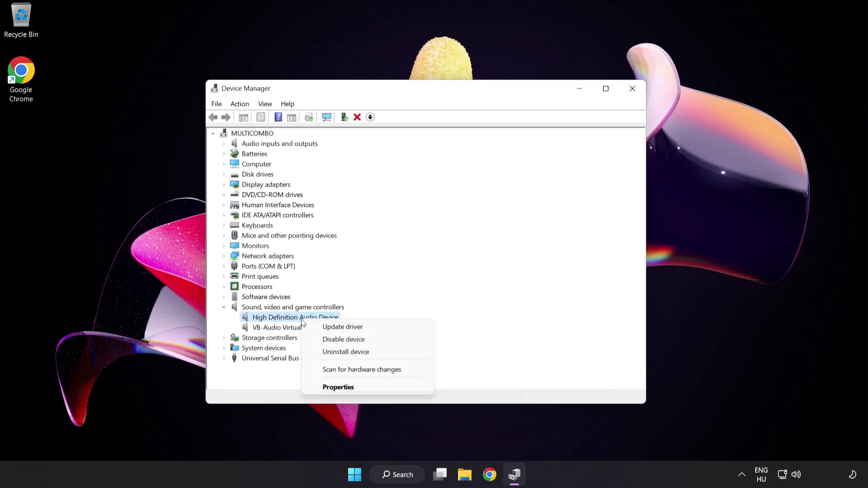
- Reinstall the High Definition Audio Device driver from the compatible drivers already on the computer
left_click(371, 328)
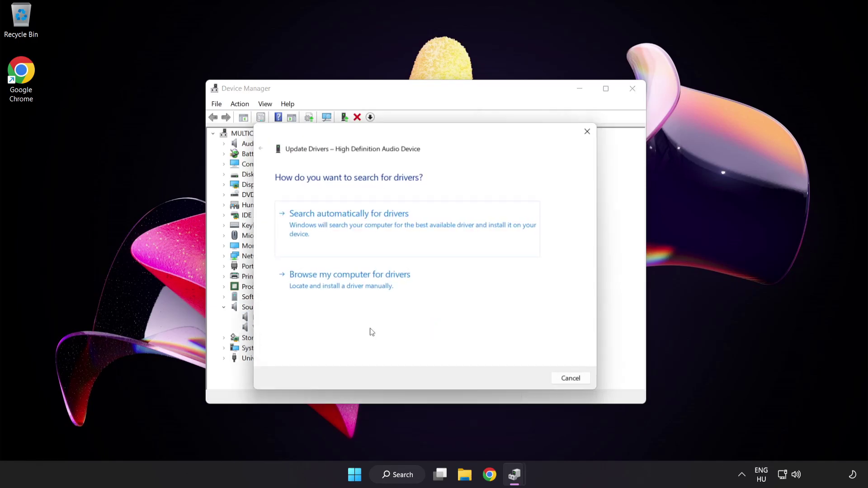
left_click_drag(392, 140, 410, 124)
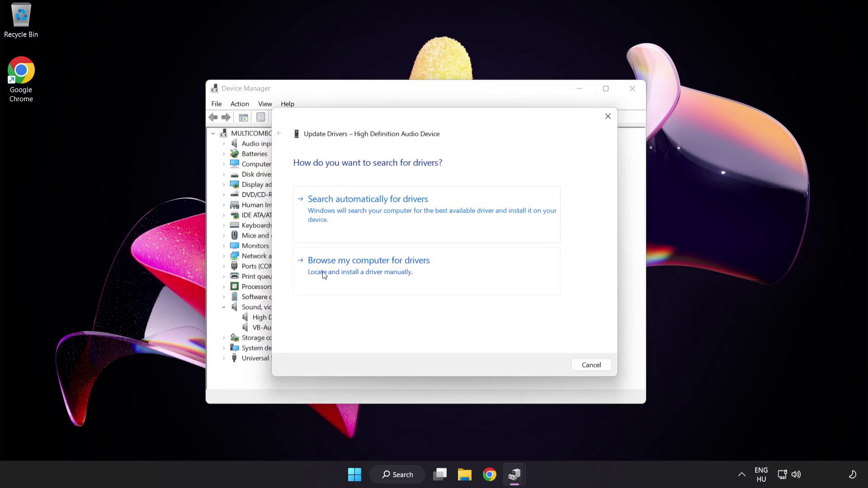
left_click(391, 274)
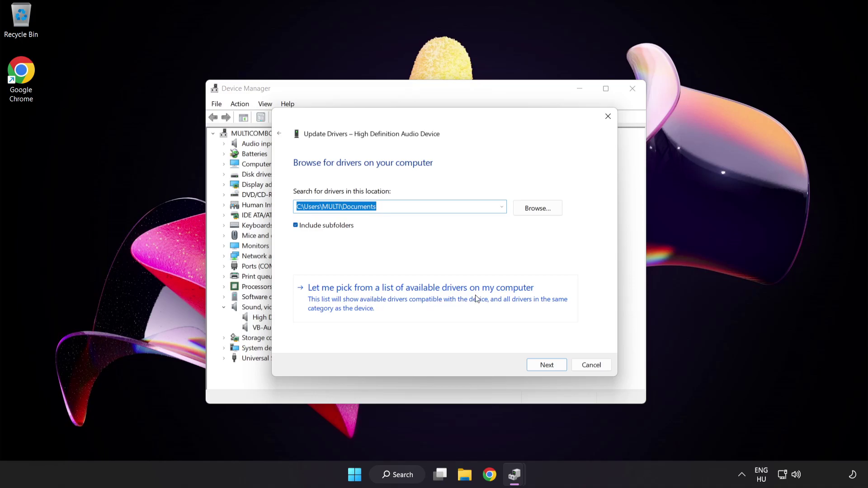
left_click(380, 302)
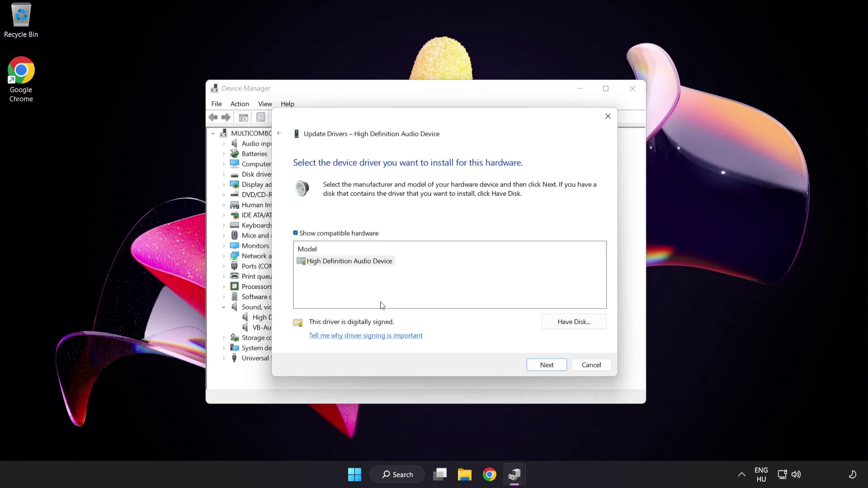
left_click(319, 268)
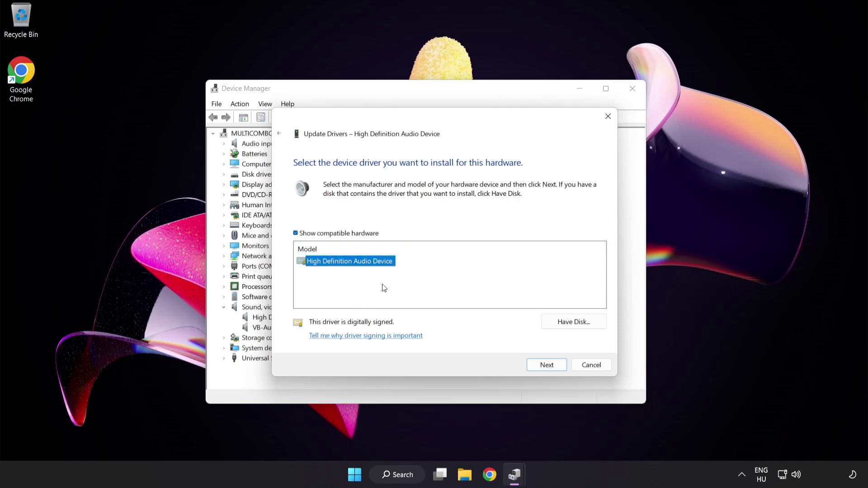
left_click(553, 368)
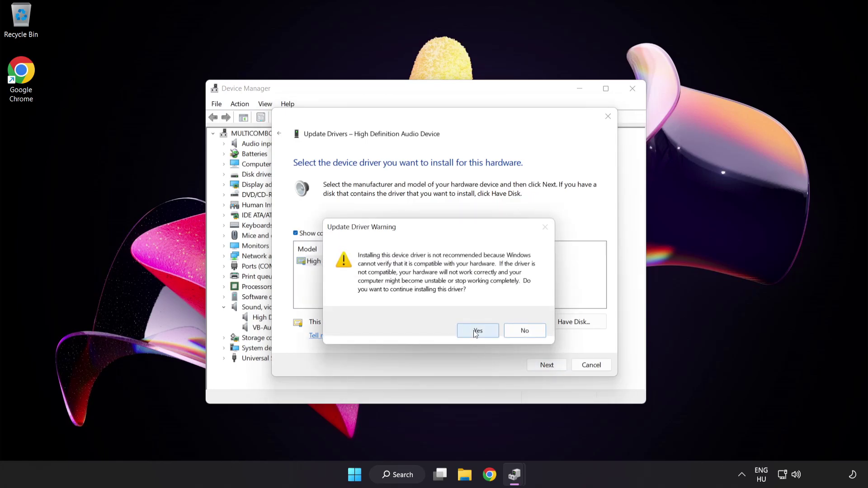
left_click(479, 331)
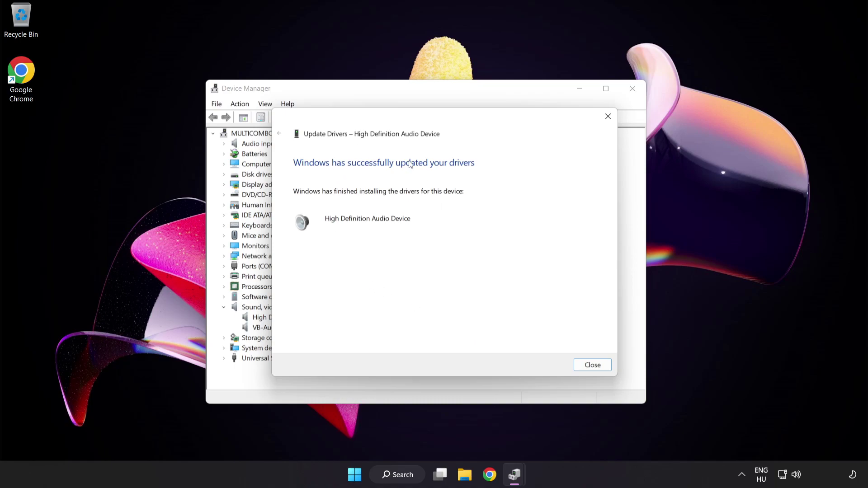
left_click(597, 367)
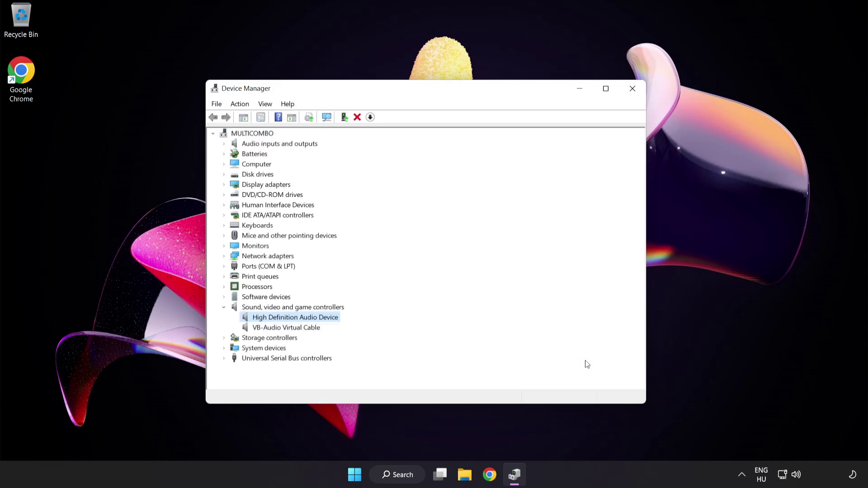
- Close Device Manager, then bring up the Start menu's power options for restart and shutdown
left_click(632, 88)
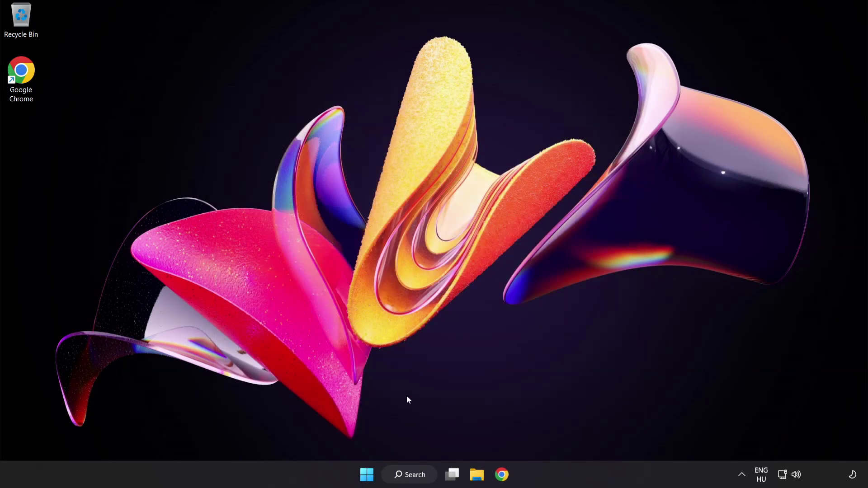
left_click(367, 474)
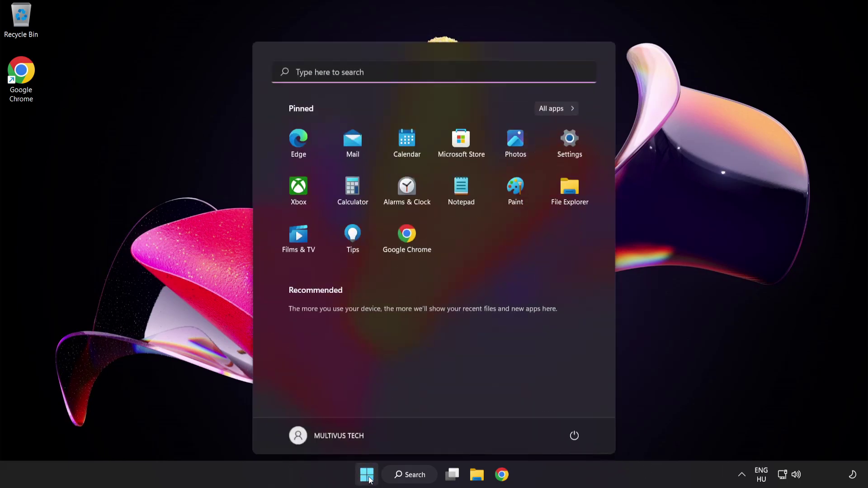
left_click(576, 435)
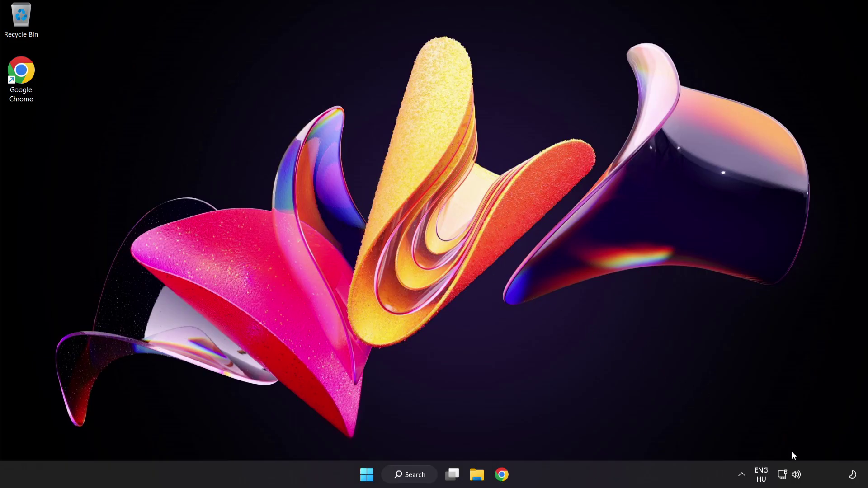
- Launch Troubleshoot sound problems from the volume icon's right-click menu
right_click(795, 474)
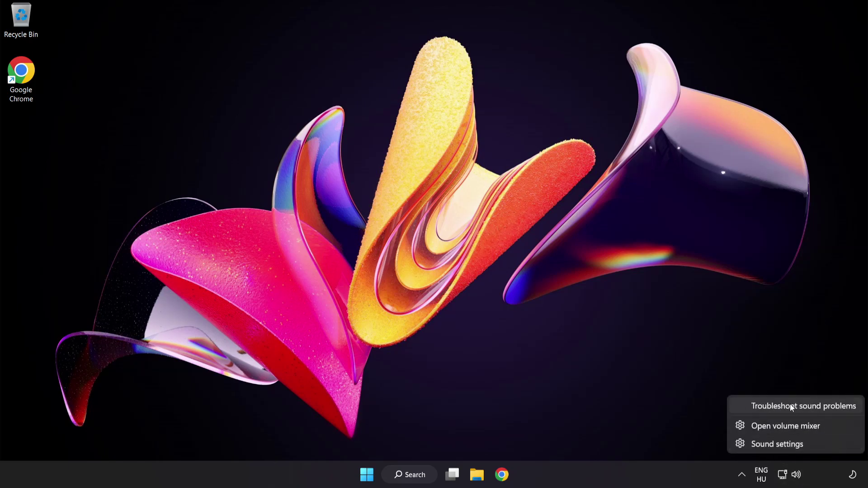
left_click(806, 405)
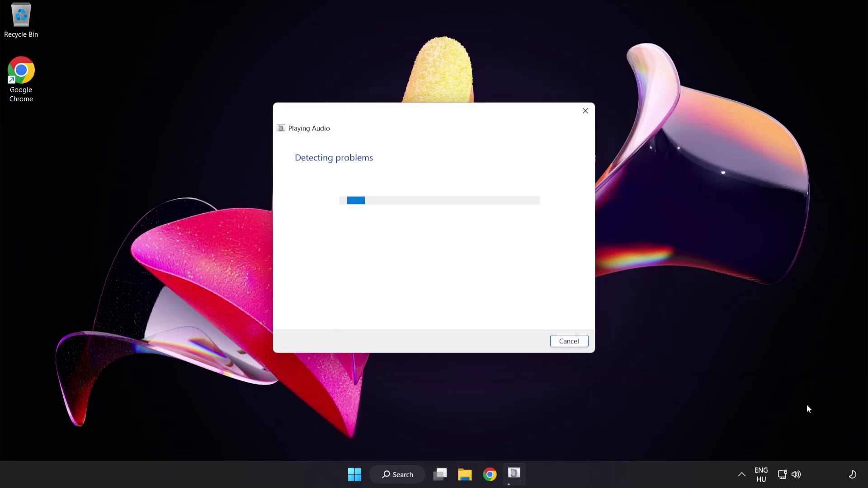